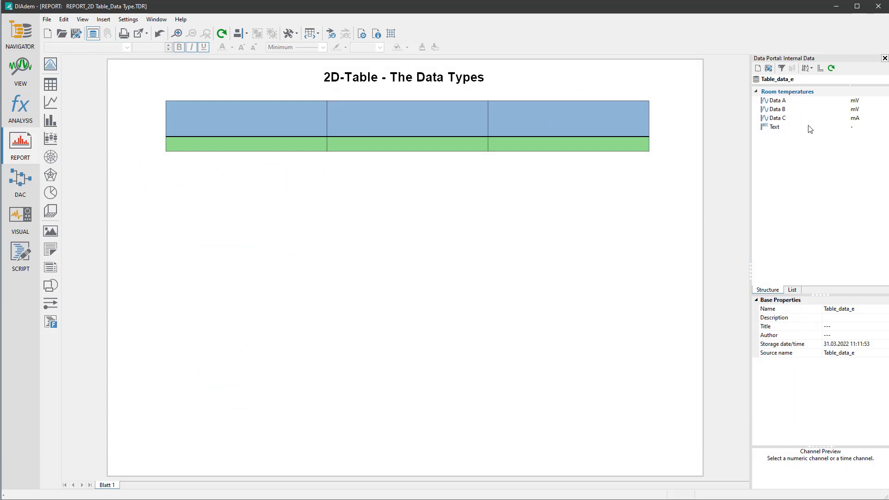
# Drop the Data A channel from the Data Portal onto the 2D table and select the table.
pyautogui.moveTo(778, 100); pyautogui.dragTo(575, 203)
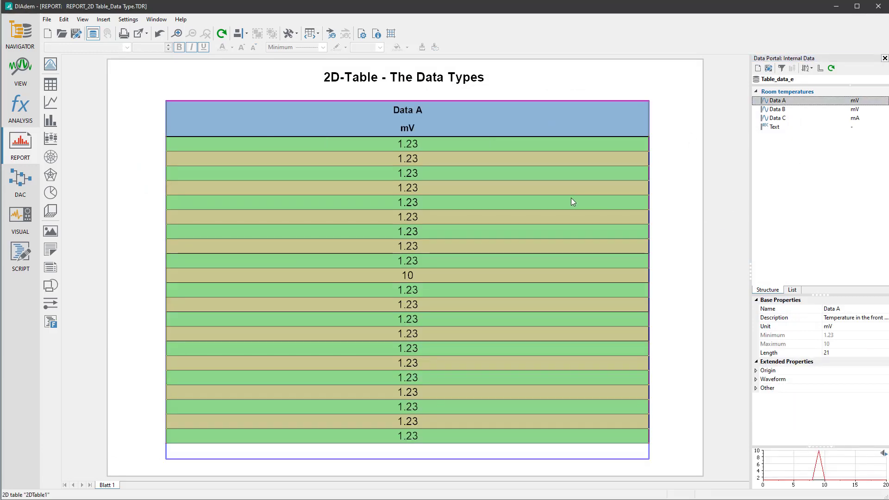
pyautogui.click(571, 198)
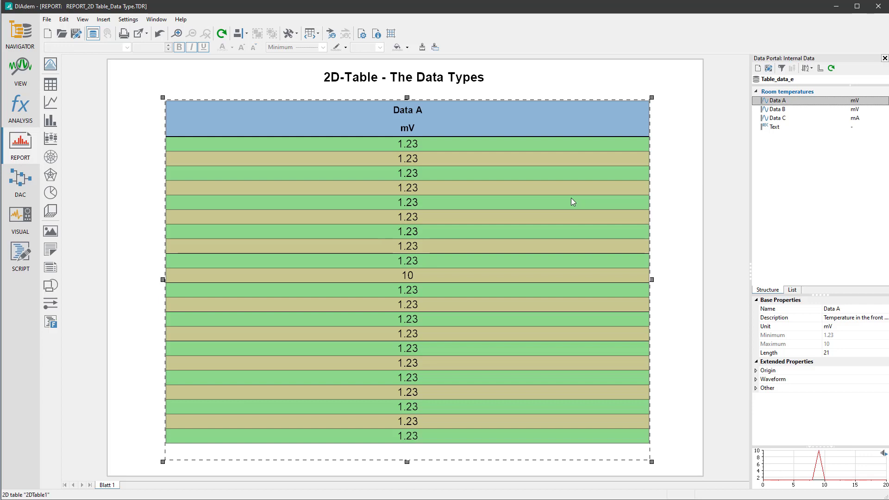
# Open the Table Definition dialog for the 2D table and move it to the lower right.
pyautogui.doubleClick(571, 199)
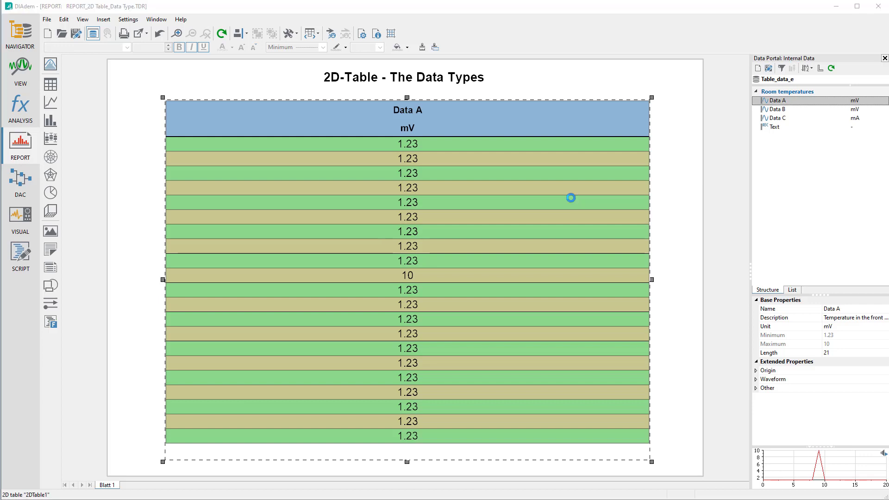
pyautogui.moveTo(530, 134); pyautogui.dragTo(656, 243)
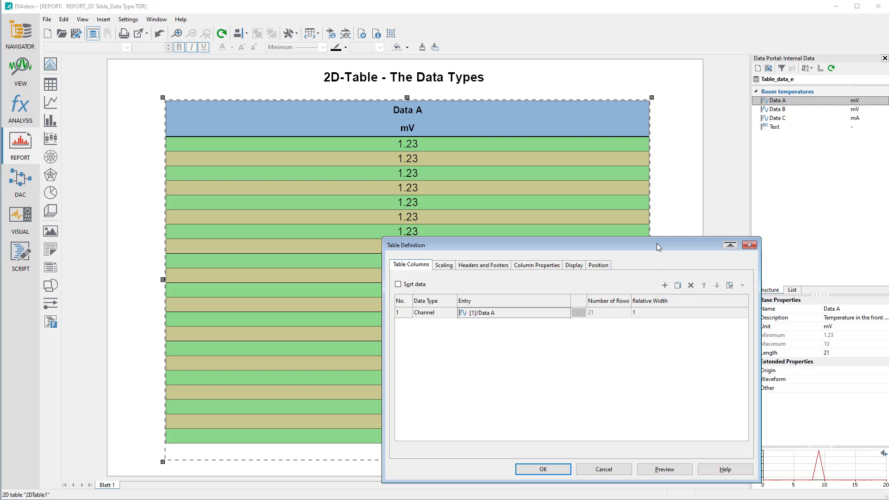
# Add a Channel-type column with the Text channel and preview it beside Data A.
pyautogui.click(665, 285)
pyautogui.click(653, 342)
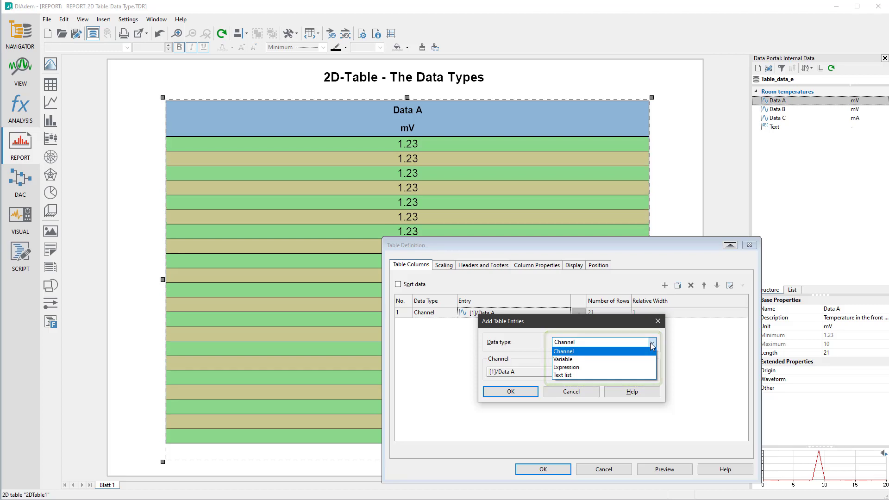
pyautogui.click(653, 342)
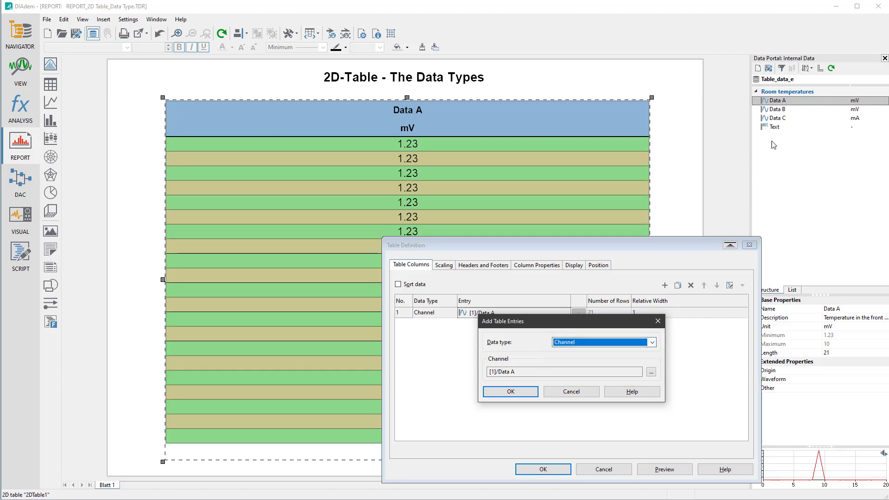
pyautogui.moveTo(774, 126)
pyautogui.mouseDown()
pyautogui.moveTo(714, 179)
pyautogui.moveTo(540, 375)
pyautogui.mouseUp()
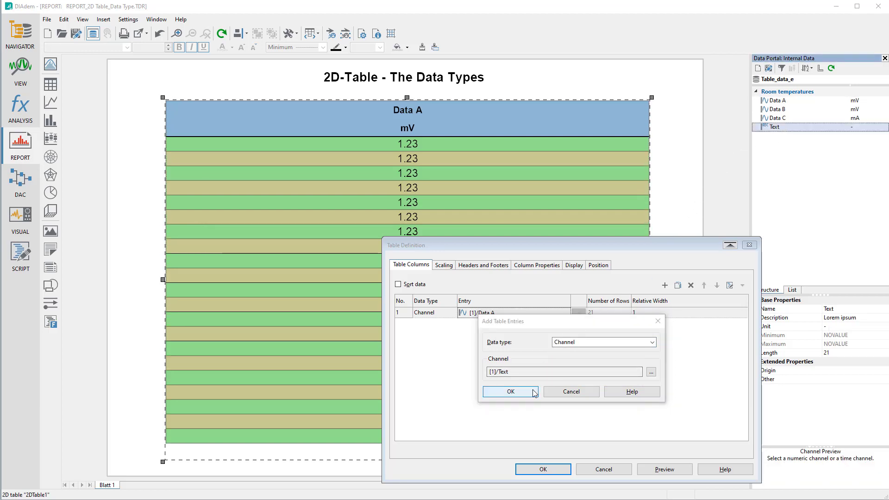
pyautogui.click(510, 390)
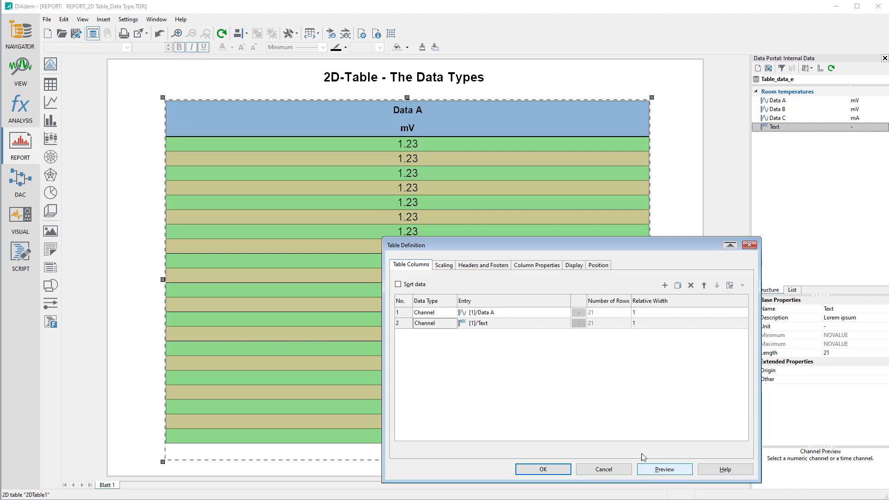
pyautogui.click(664, 470)
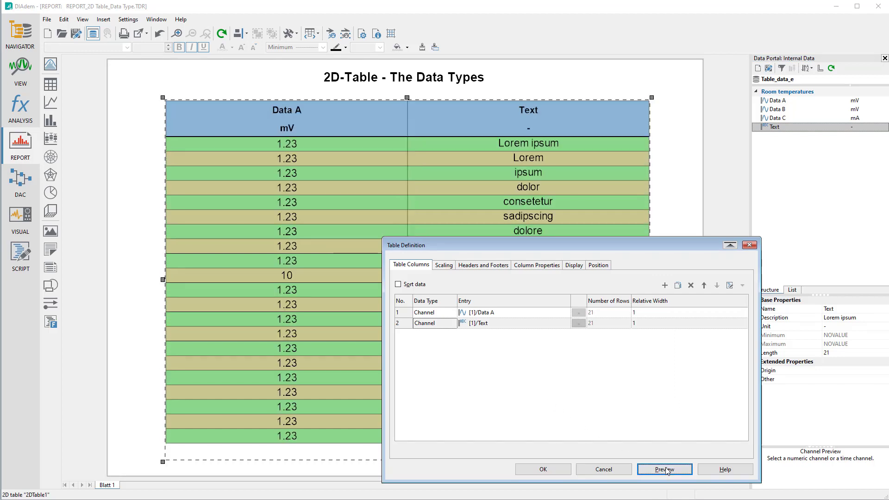
# Add a new table entry and set its data type to Expression.
pyautogui.click(664, 286)
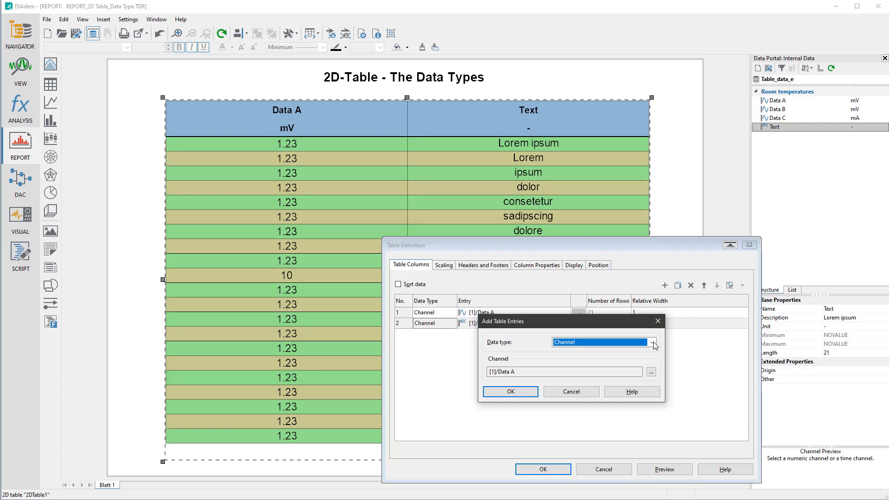
pyautogui.click(651, 342)
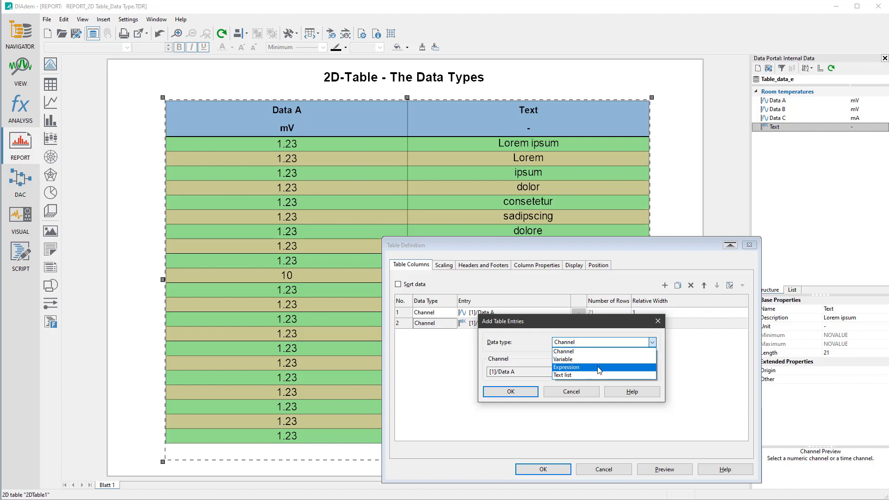
pyautogui.click(598, 367)
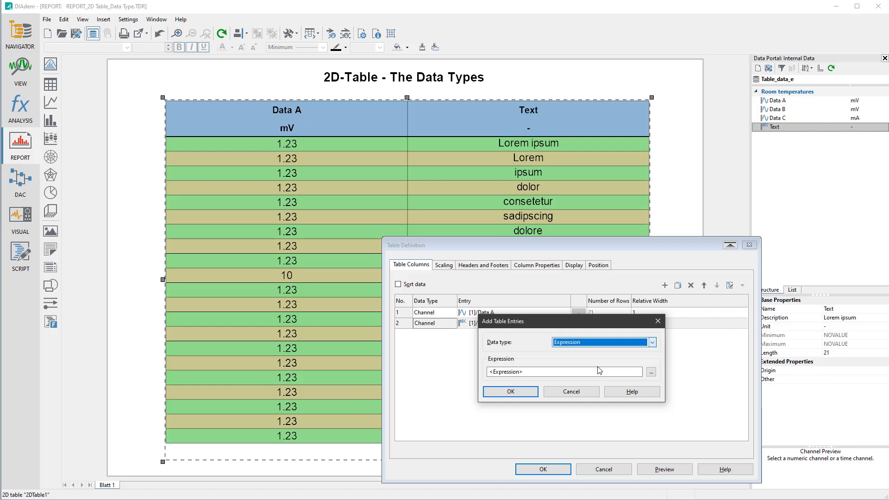
pyautogui.click(652, 372)
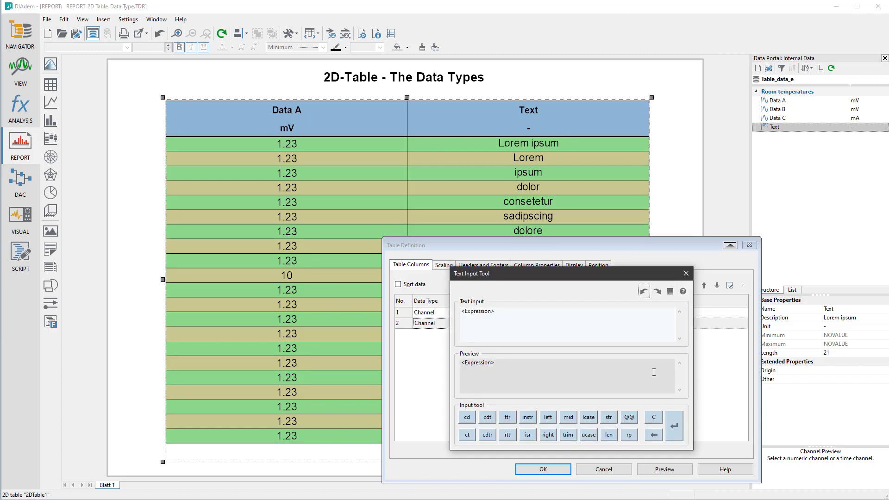
pyautogui.doubleClick(486, 312)
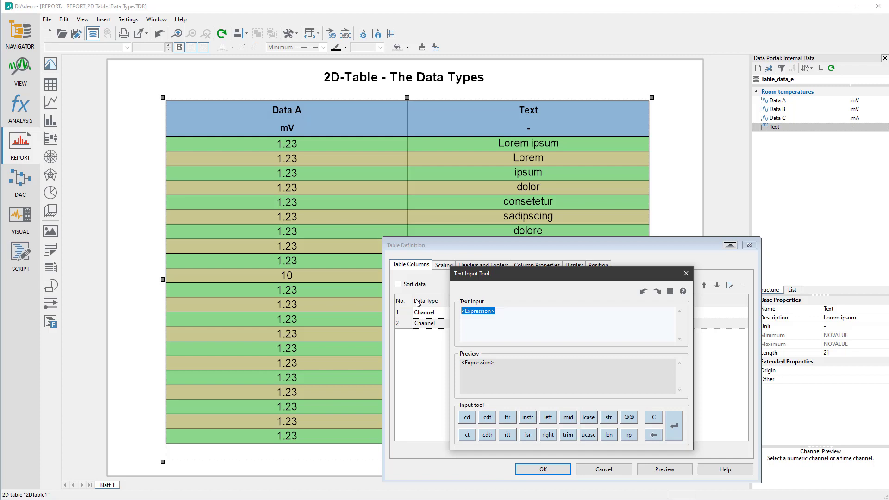
pyautogui.write('D2TabRow')
pyautogui.doubleClick(472, 311)
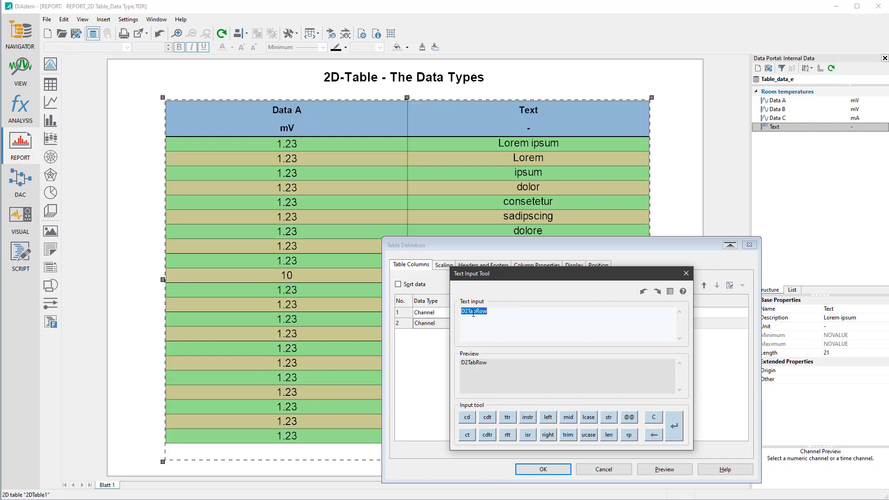
pyautogui.click(629, 417)
pyautogui.click(673, 425)
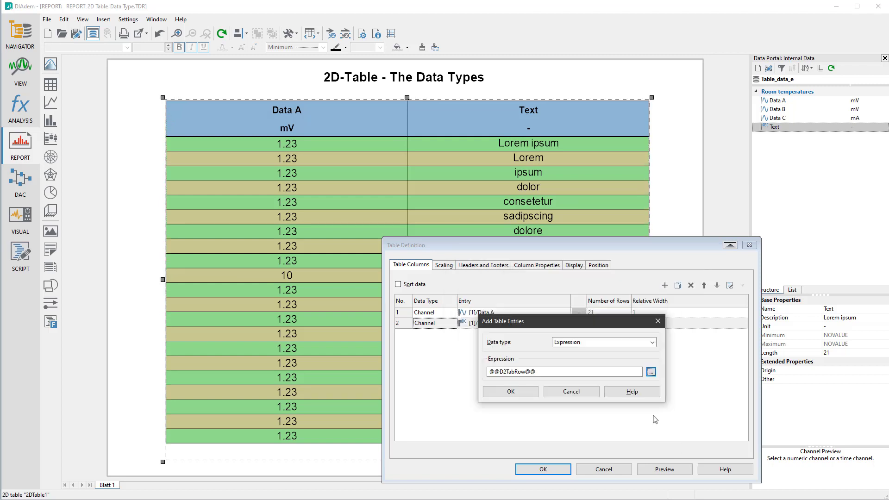
pyautogui.click(518, 395)
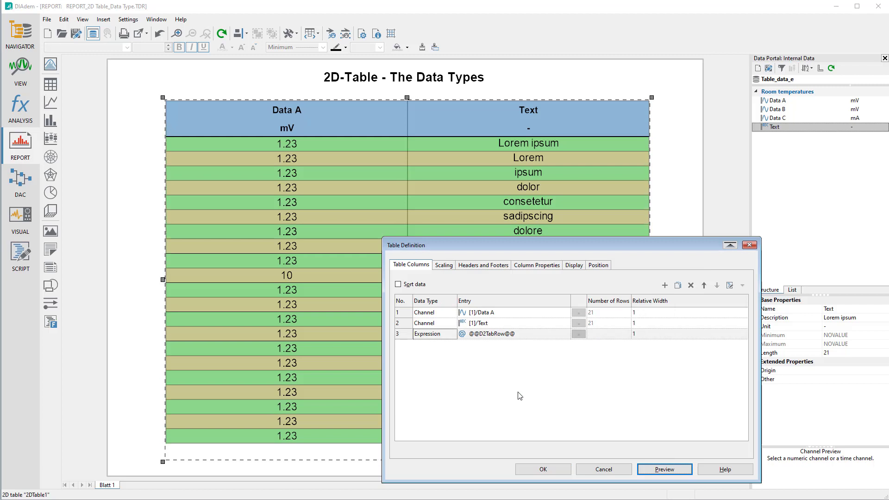
# Set column 3's header lines to Row index and -, then preview the numbered rows.
pyautogui.click(496, 268)
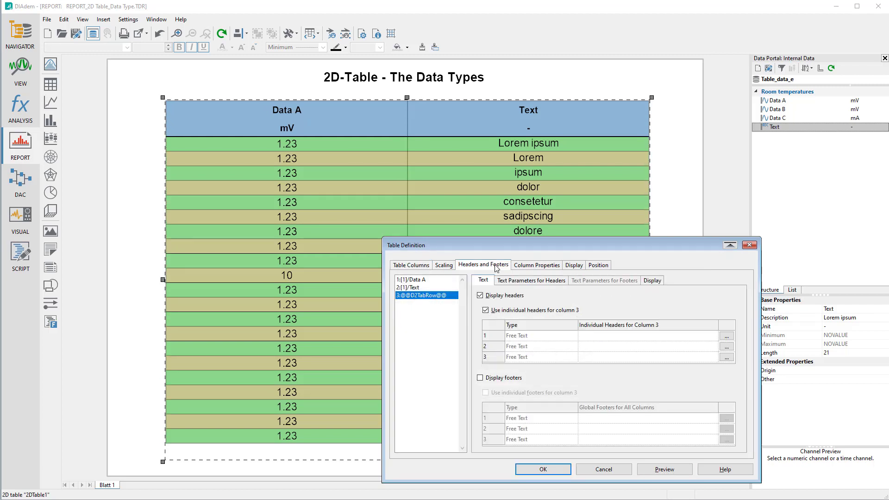
pyautogui.click(596, 340)
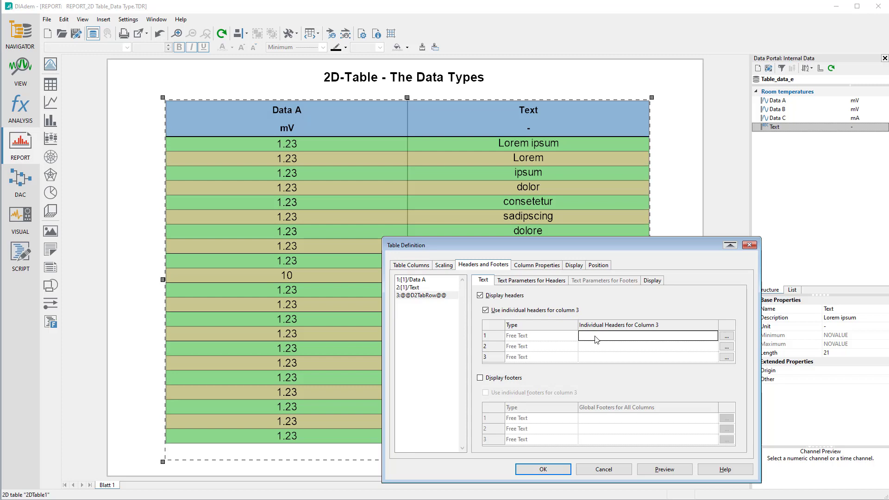
pyautogui.write('Row')
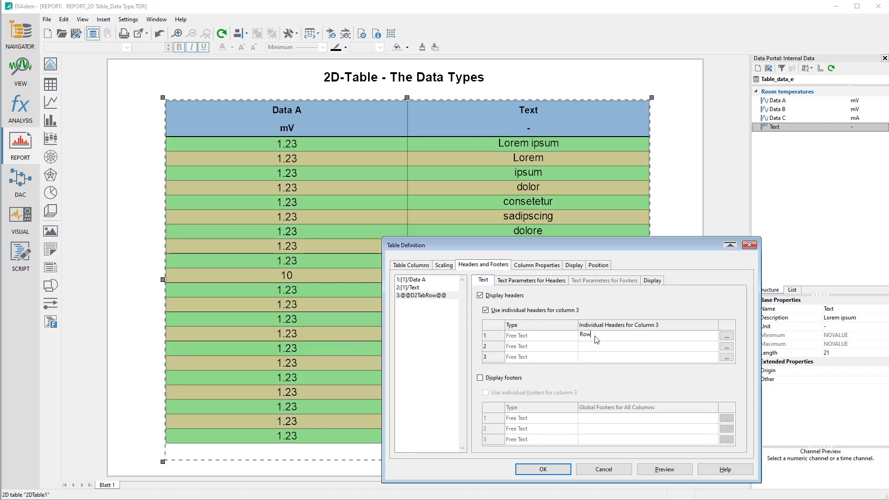
pyautogui.write(' inde')
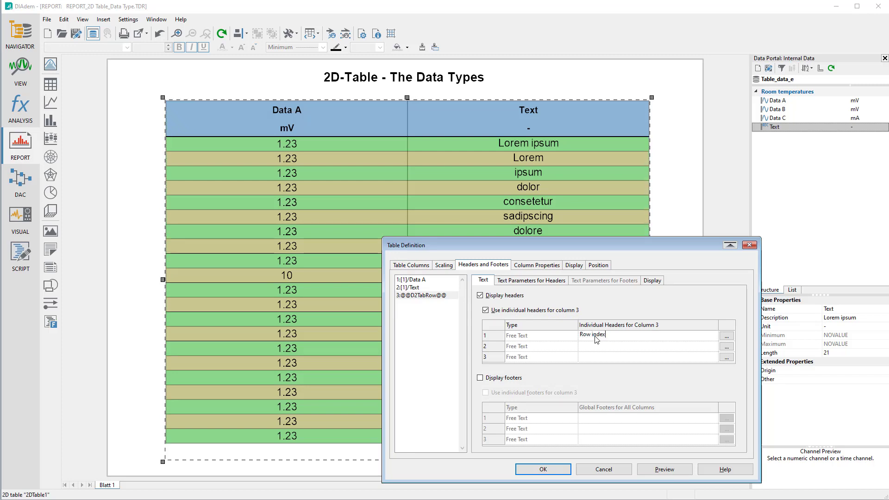
pyautogui.write('x')
pyautogui.click(615, 350)
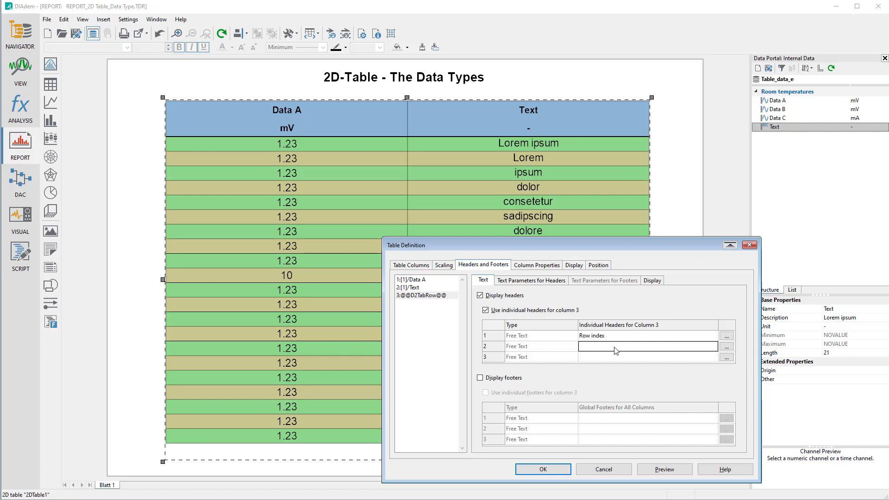
pyautogui.write('-')
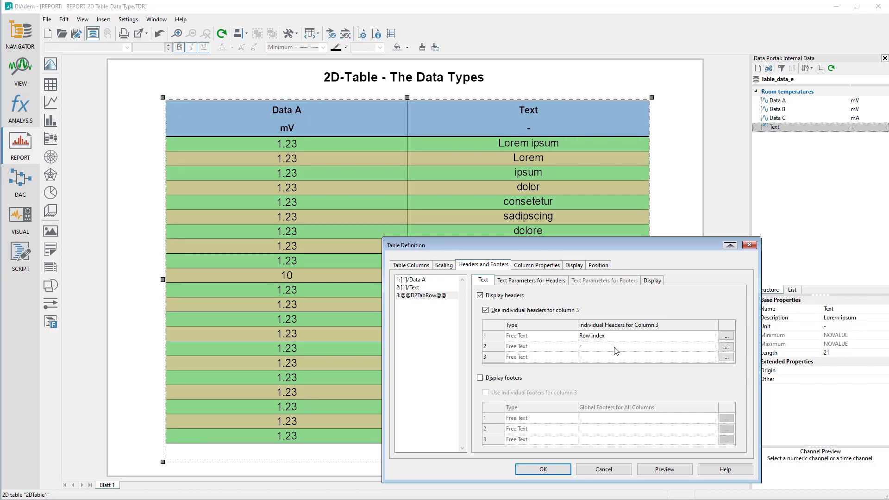
pyautogui.click(664, 469)
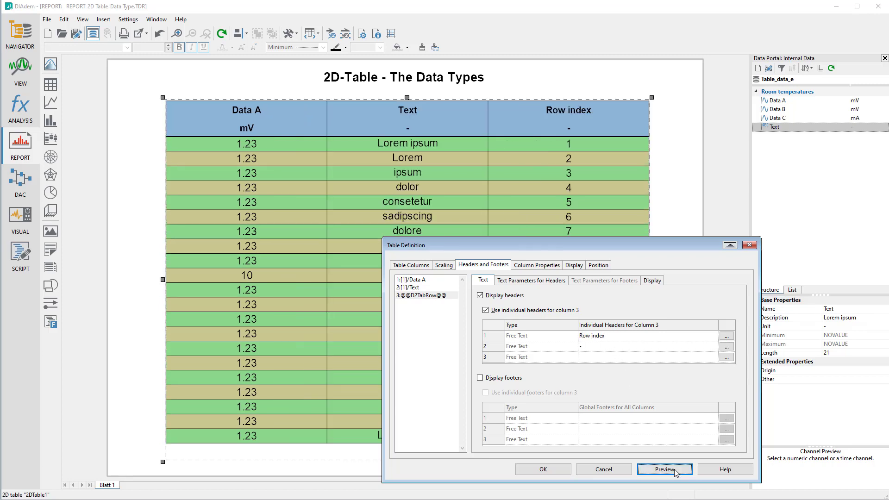
# Move the Row index column to the front of the column list and preview the order.
pyautogui.click(411, 265)
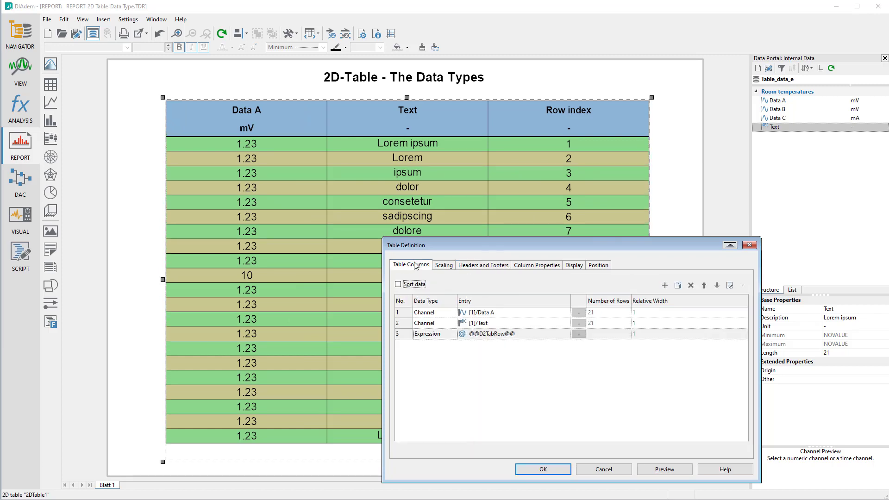
pyautogui.click(704, 285)
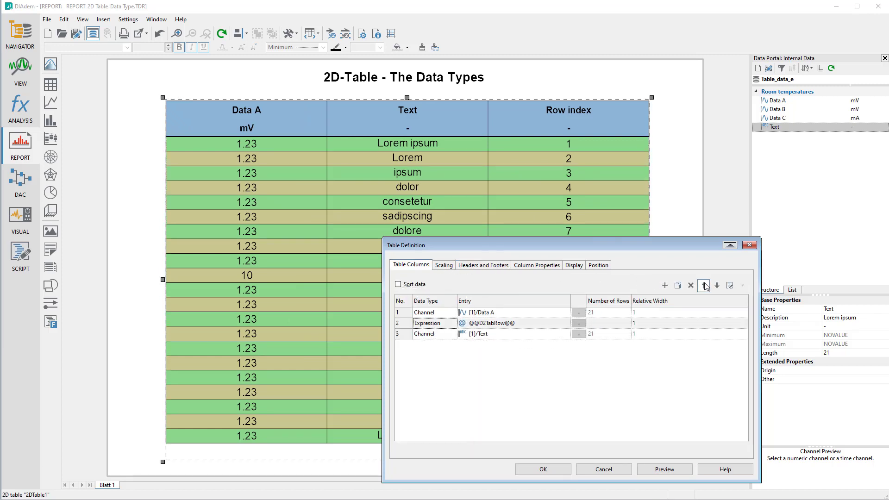
pyautogui.click(664, 469)
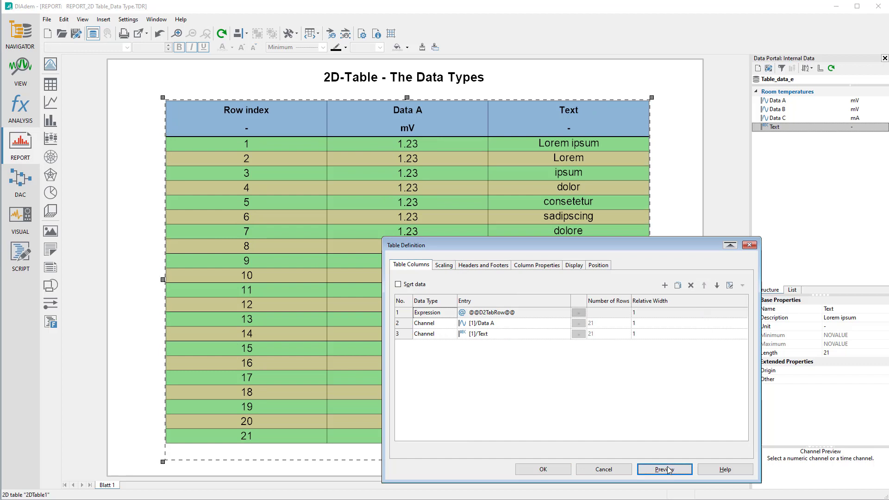
# Add a Text list column with 21 rows to the table definition.
pyautogui.click(664, 286)
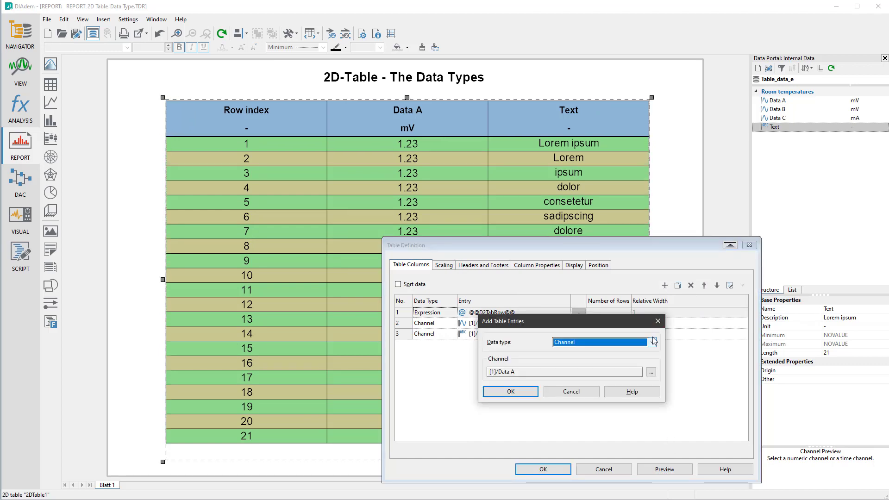
pyautogui.click(651, 343)
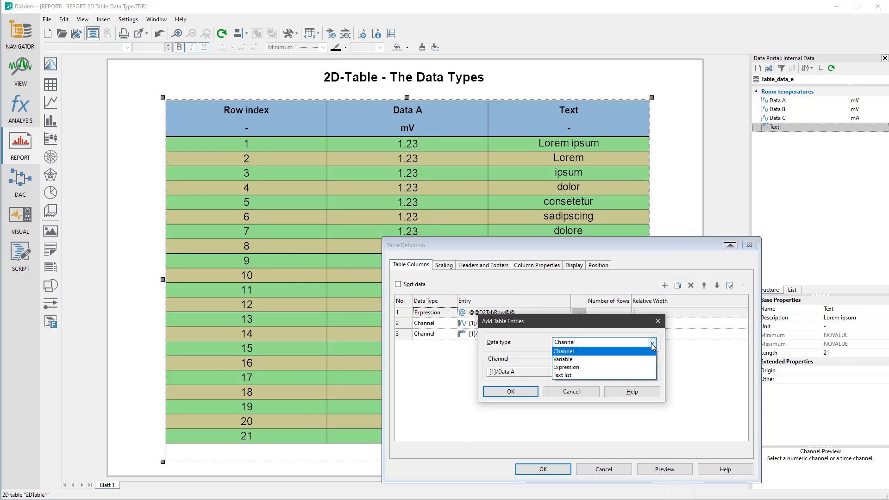
pyautogui.click(586, 376)
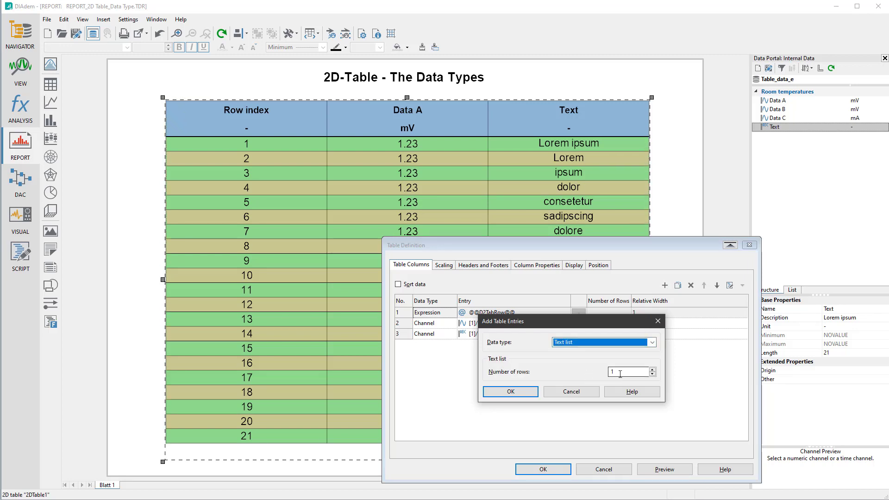
pyautogui.press('Tab')
pyautogui.write('21')
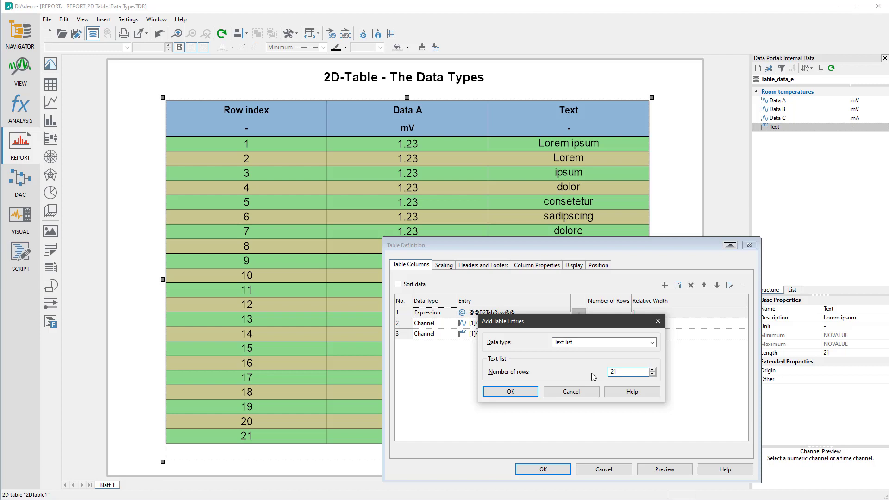
pyautogui.click(522, 393)
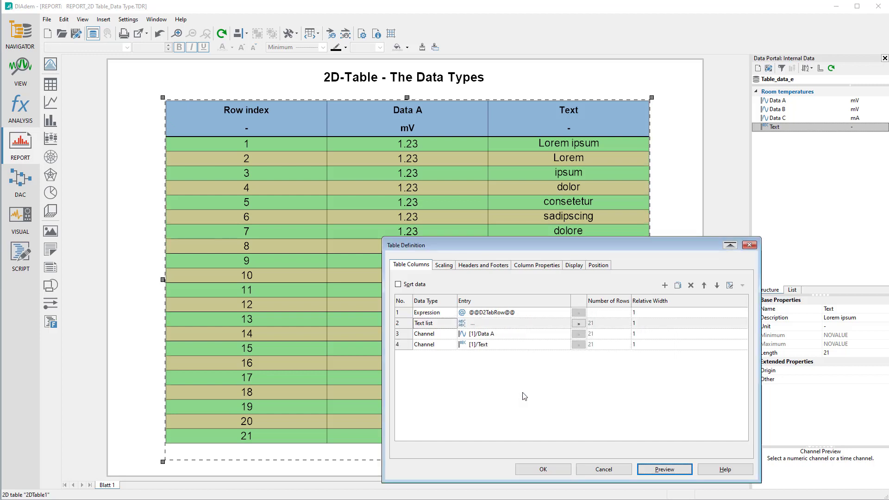
# Move the Text list column down to entry No. 4, after the Text channel.
pyautogui.click(718, 285)
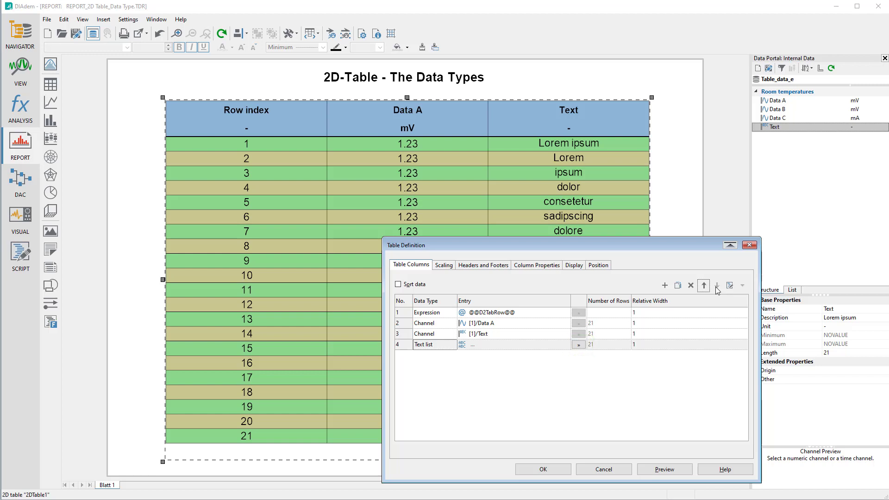
# Enter Alpha, Beta, 123 and 456 into rows 1, 2, 4 and 5 of column 4's text list.
pyautogui.click(579, 345)
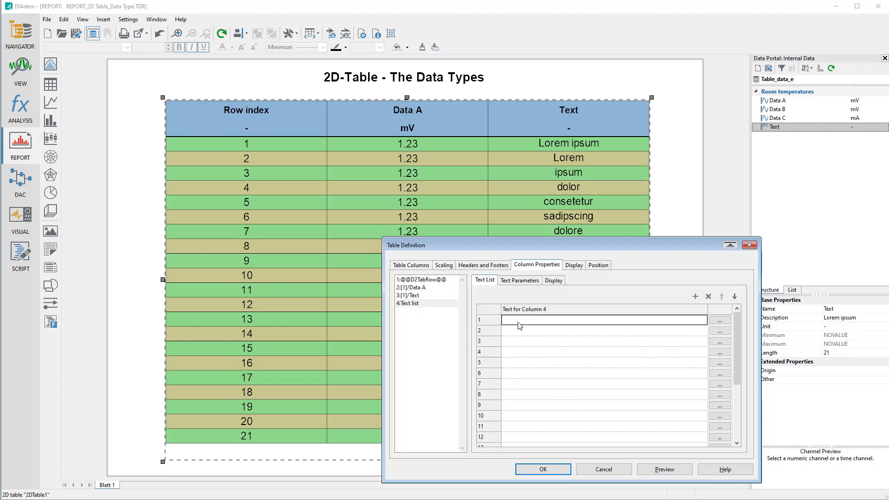
pyautogui.write('Alpha')
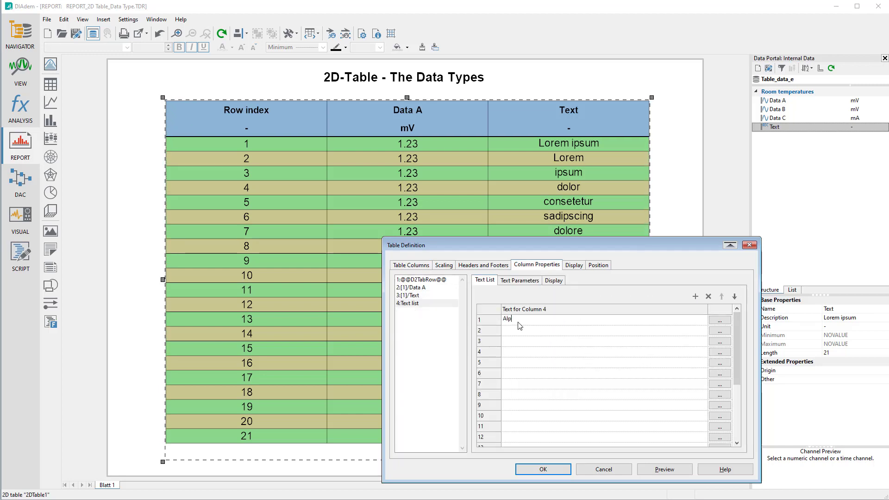
pyautogui.click(517, 332)
pyautogui.write('Beta')
pyautogui.click(516, 351)
pyautogui.write('123')
pyautogui.click(511, 363)
pyautogui.write('456')
pyautogui.click(513, 385)
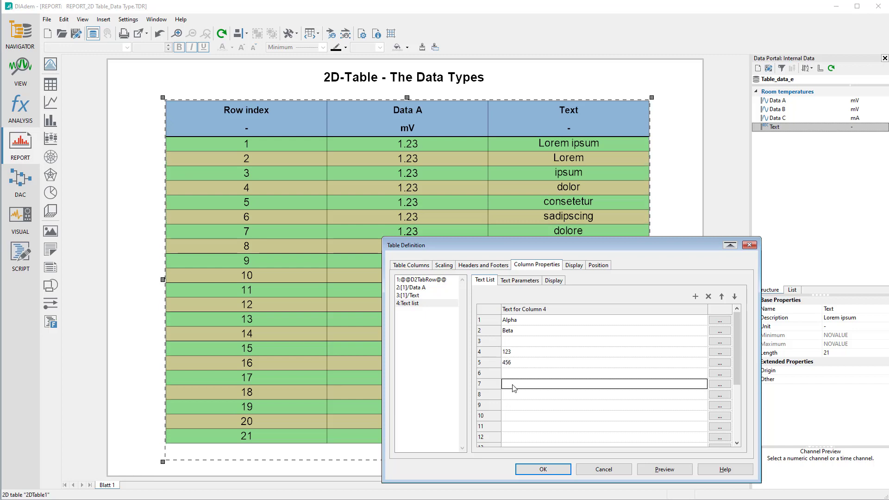
# Set row 7 to Min: with the Text channel's minimum and row 8 to Max: with its maximum.
pyautogui.click(720, 384)
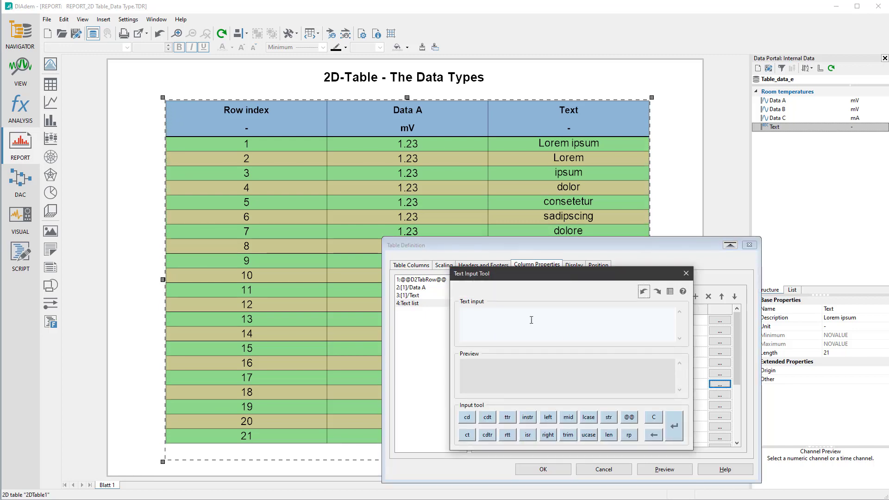
pyautogui.write('Min:')
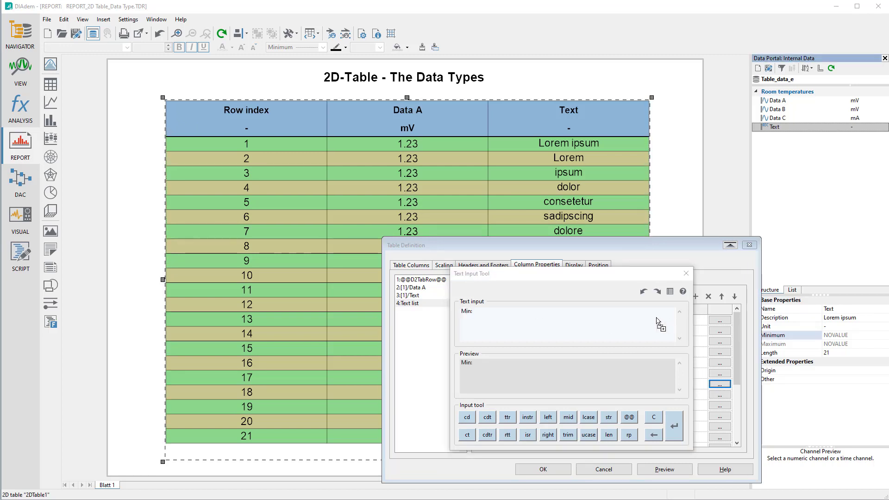
pyautogui.moveTo(773, 334); pyautogui.dragTo(599, 315)
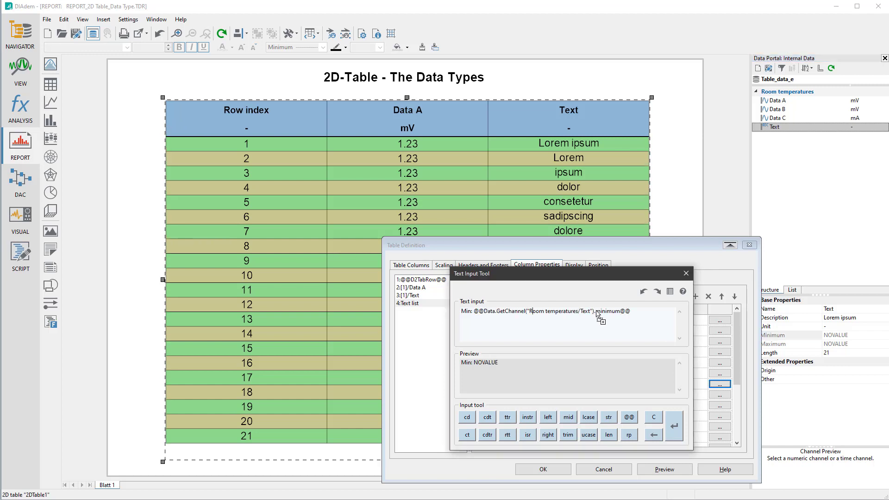
pyautogui.click(673, 425)
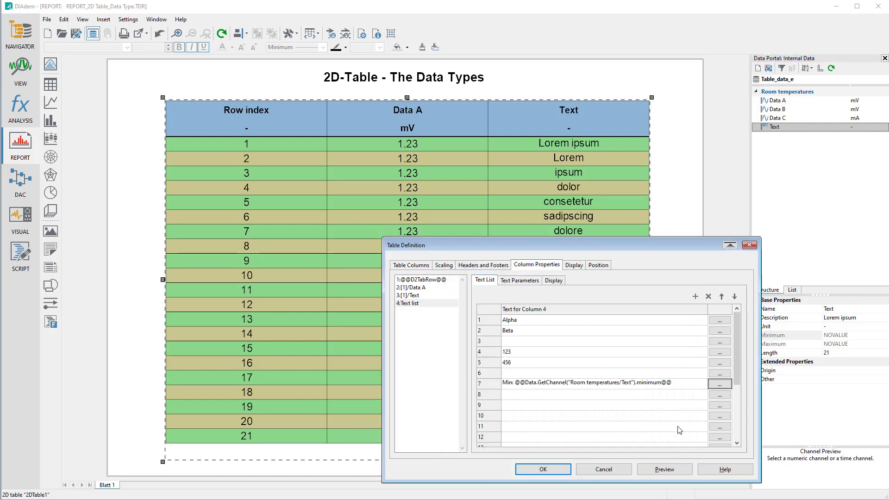
pyautogui.click(721, 395)
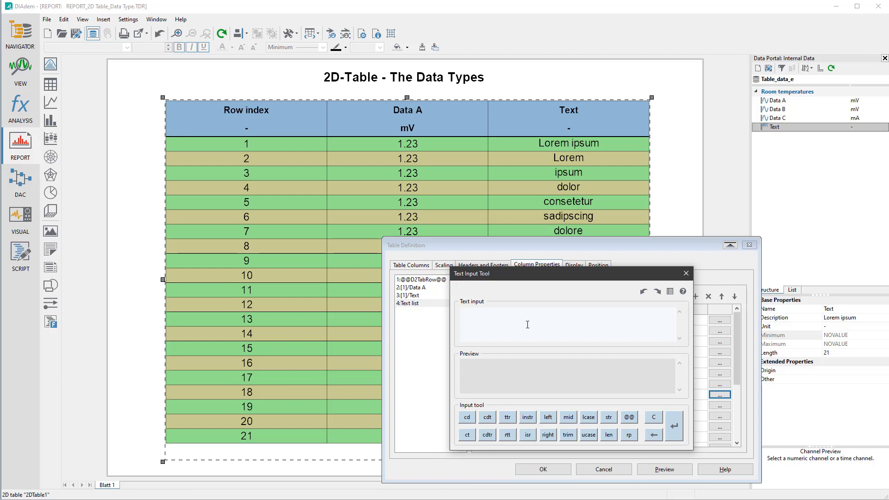
pyautogui.write('Max:')
pyautogui.moveTo(782, 344); pyautogui.dragTo(618, 333)
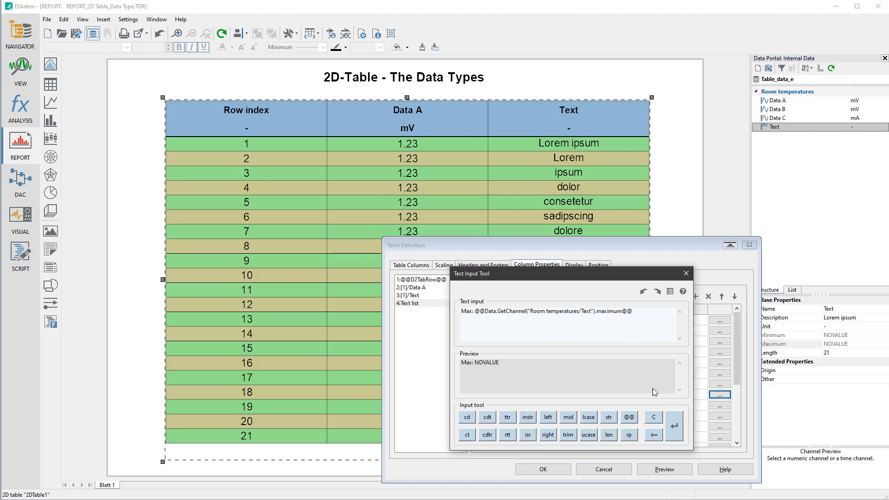
pyautogui.click(674, 424)
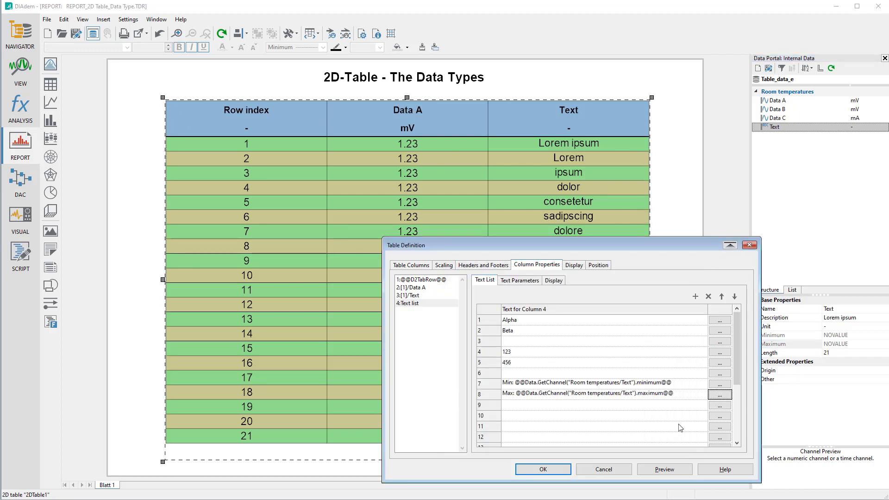
pyautogui.click(720, 416)
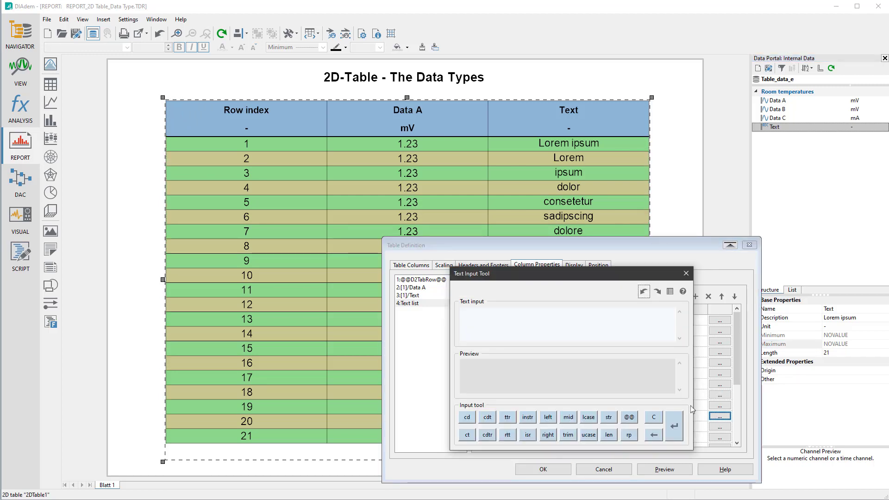
pyautogui.click(507, 324)
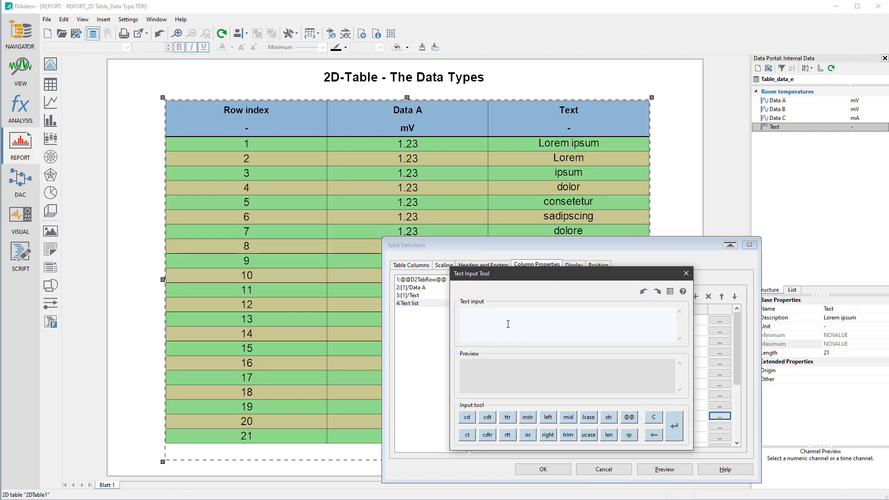
pyautogui.write('D2TabRow')
pyautogui.doubleClick(479, 312)
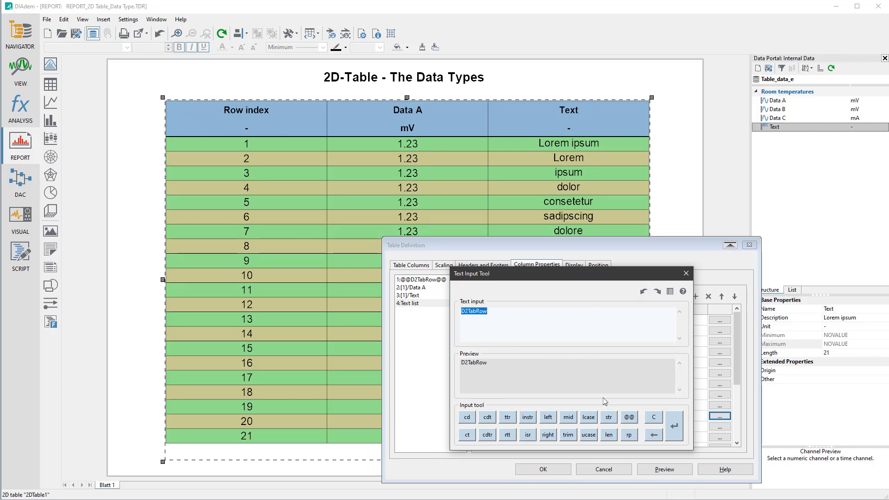
pyautogui.click(629, 417)
pyautogui.click(675, 422)
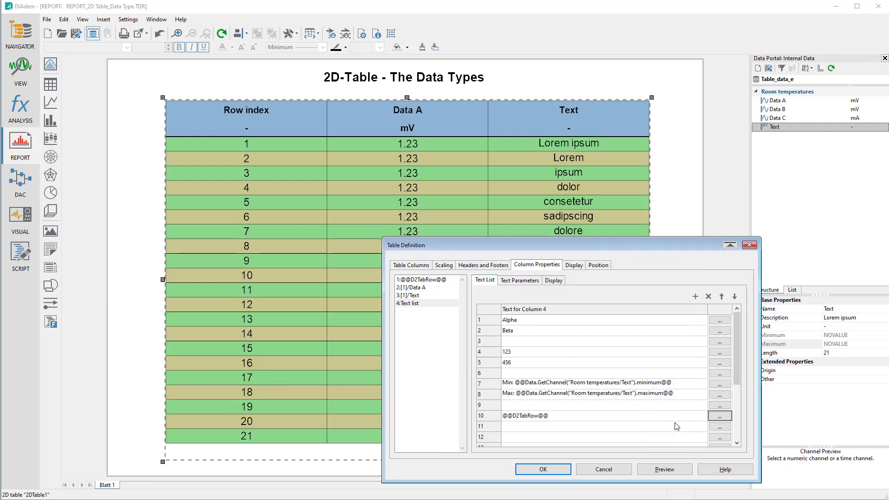
# Give column 4 the individual header 'Text 2' with '-' beneath and preview the table.
pyautogui.click(665, 469)
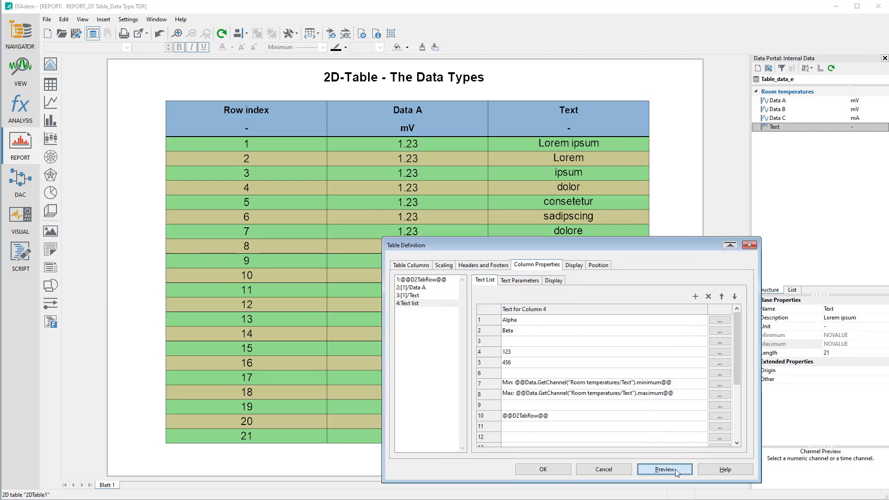
pyautogui.click(483, 265)
pyautogui.click(599, 336)
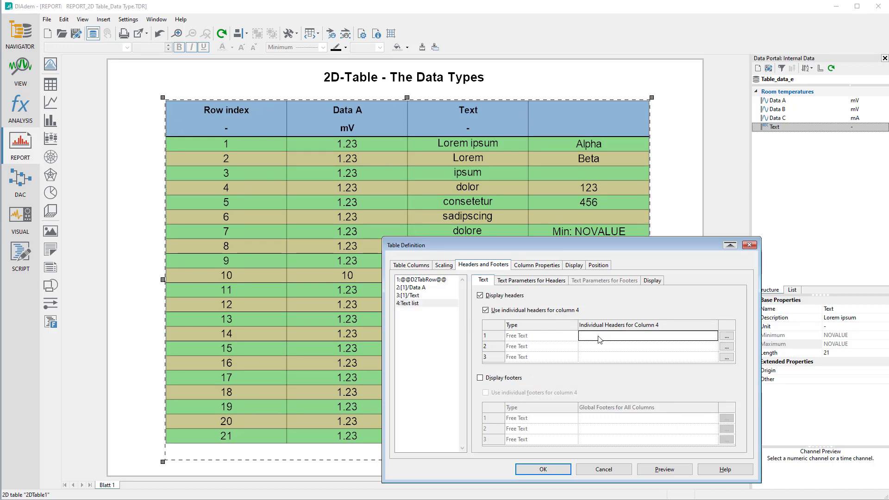
pyautogui.write('Text 2')
pyautogui.click(612, 348)
pyautogui.write('-')
pyautogui.click(664, 470)
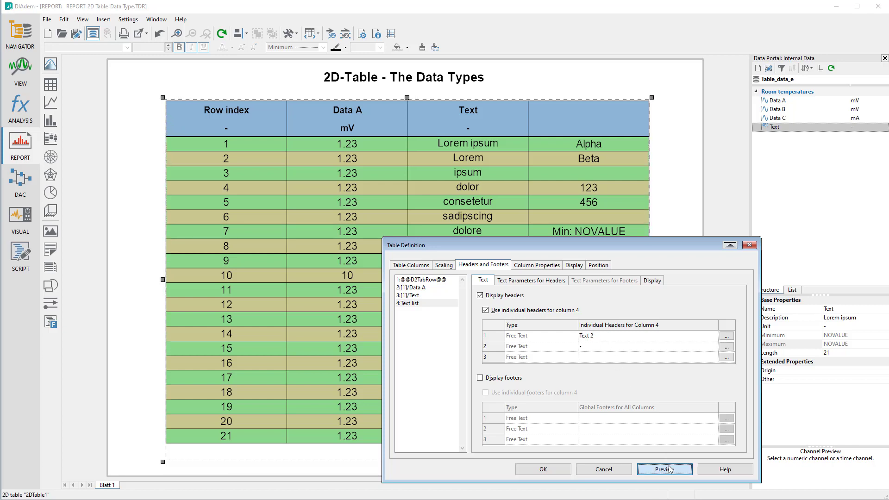
# Accept the table definition with OK and deselect the finished table on the report page.
pyautogui.click(543, 469)
pyautogui.click(546, 473)
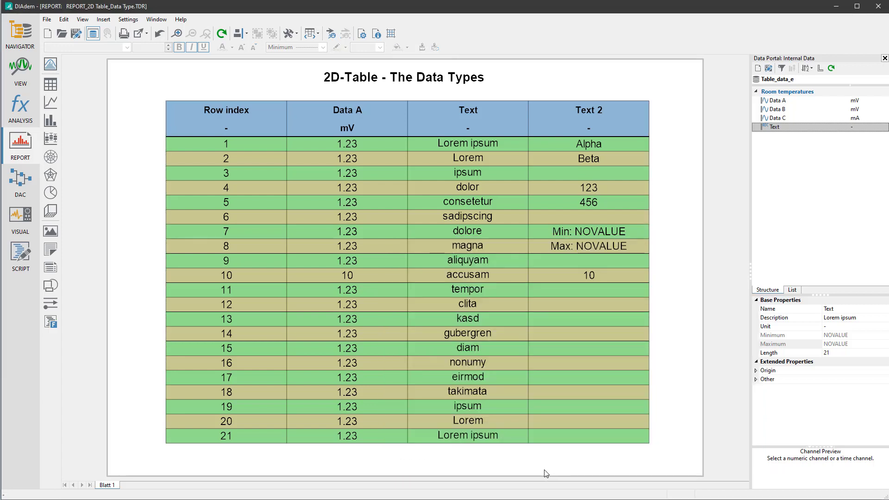